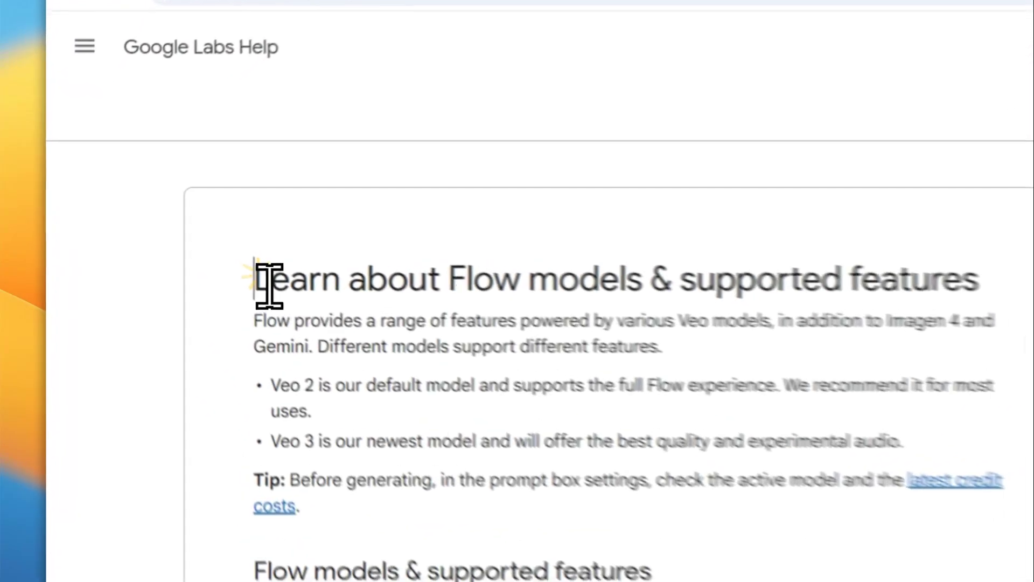
Highlight the Flow models heading and the 'Frames to Video: First + last' row, then view the standing-woman Pixabay photo.
drag(178, 236, 579, 231)
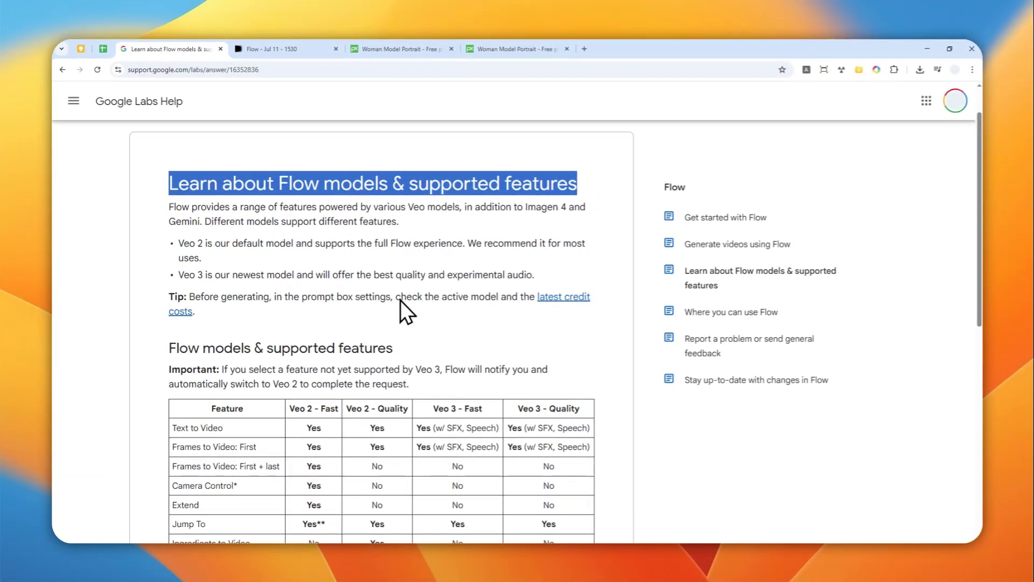
scroll(400, 299, down, 1)
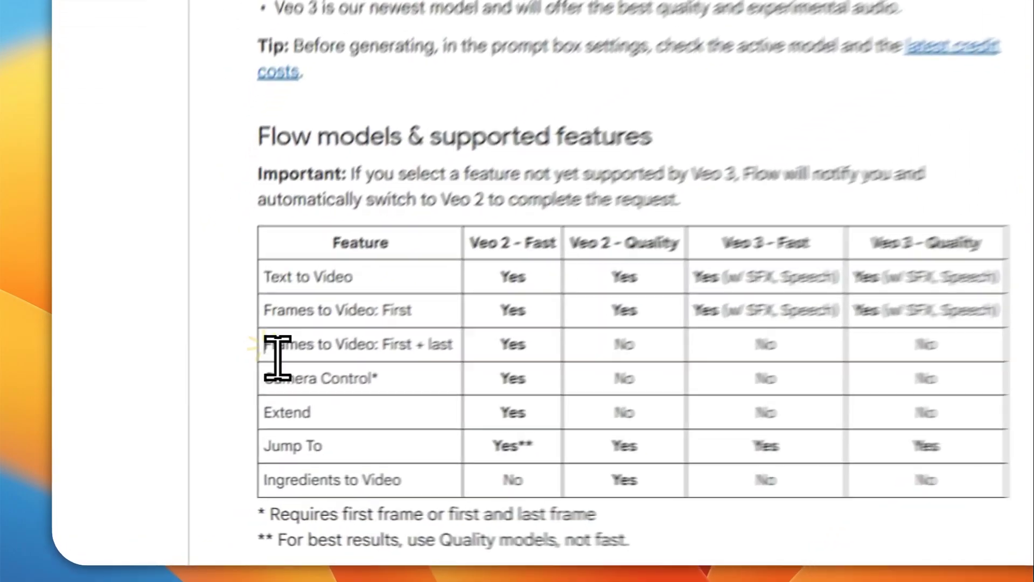
drag(178, 418, 280, 412)
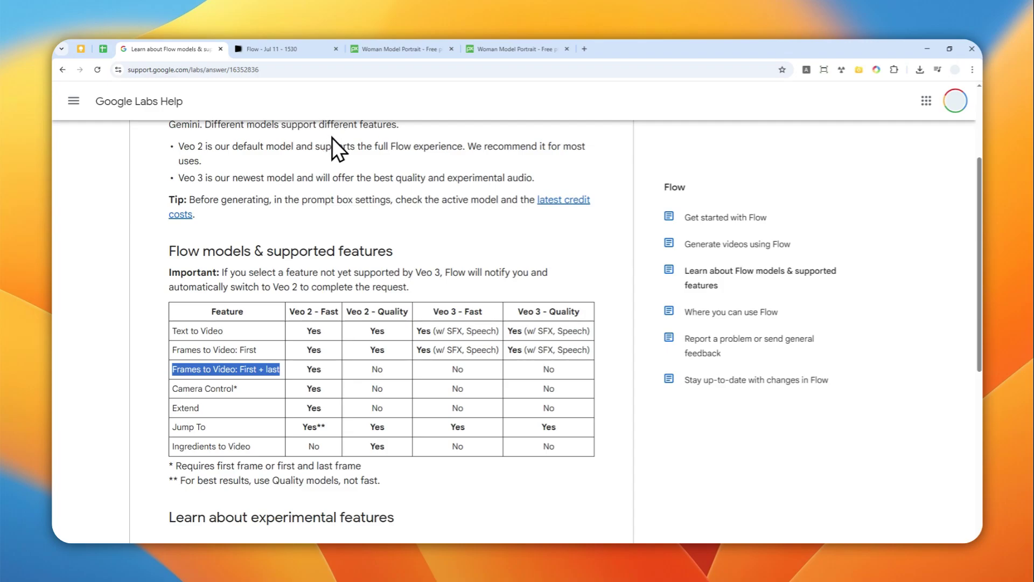
click(392, 49)
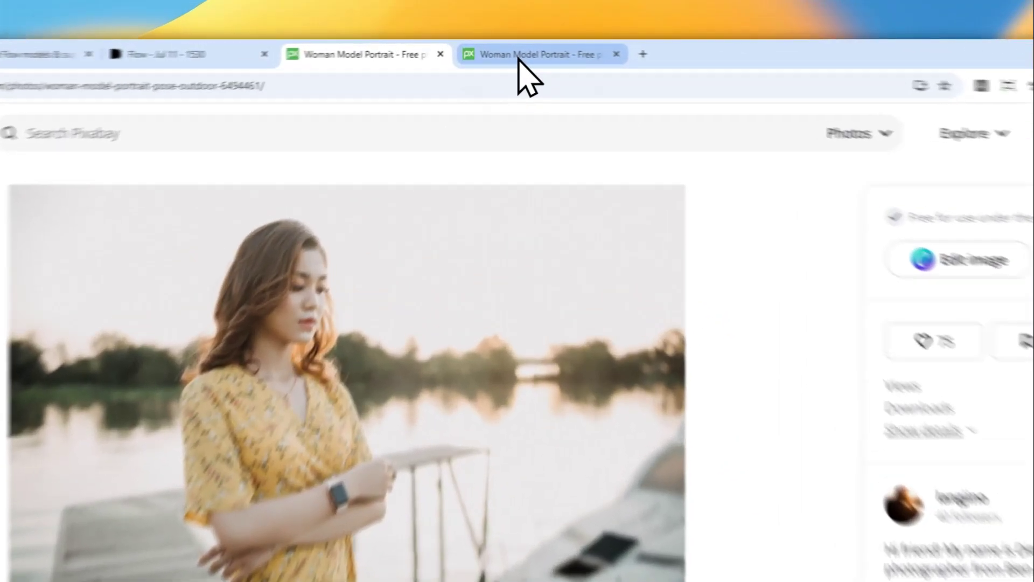
View the Pixabay photo of the woman seated on the wooden pier by the lake.
click(503, 50)
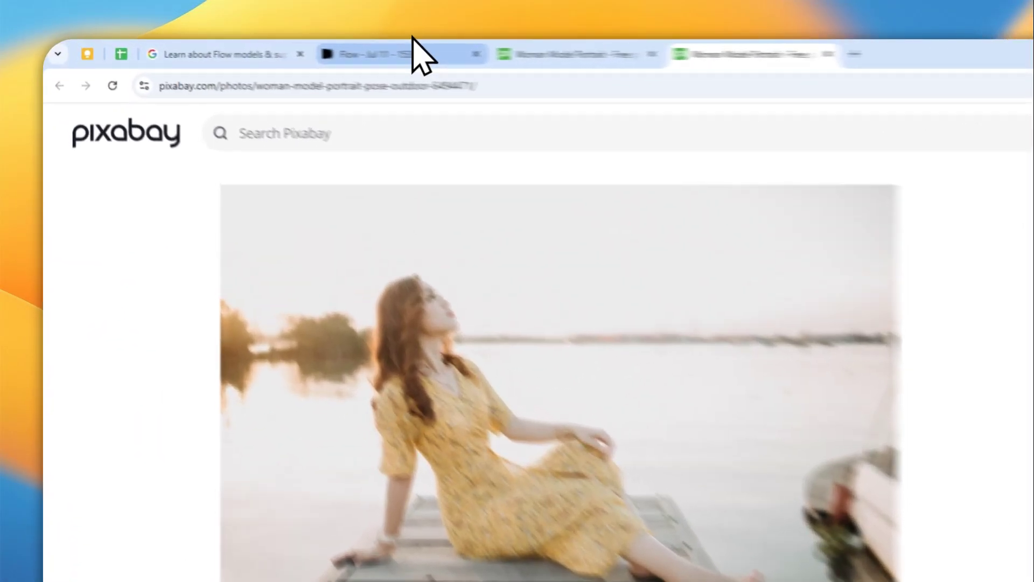
Play and scrub the 'She walks and sit next to the lake' clip, comparing it with the sitting-woman photo.
click(293, 51)
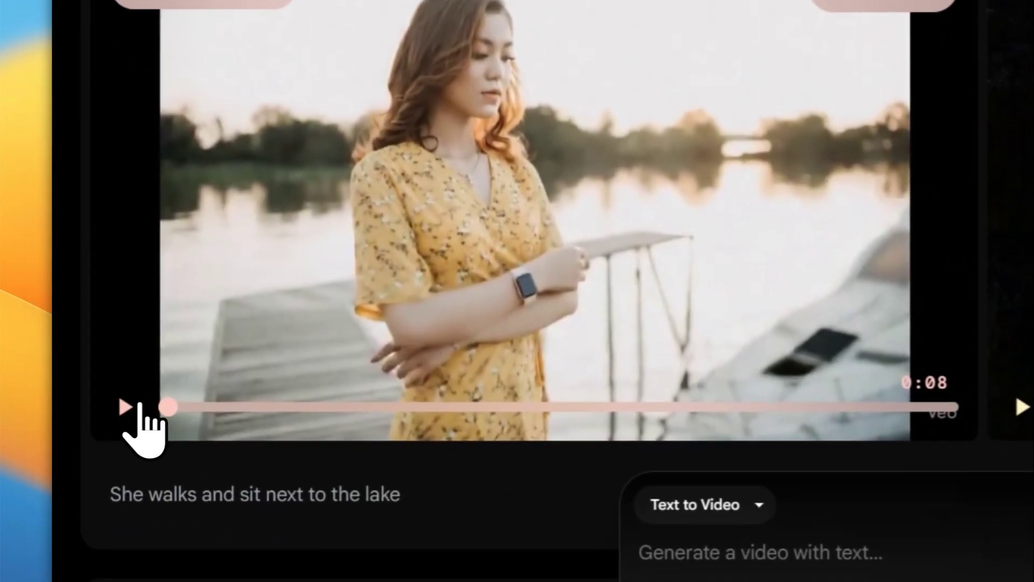
click(124, 403)
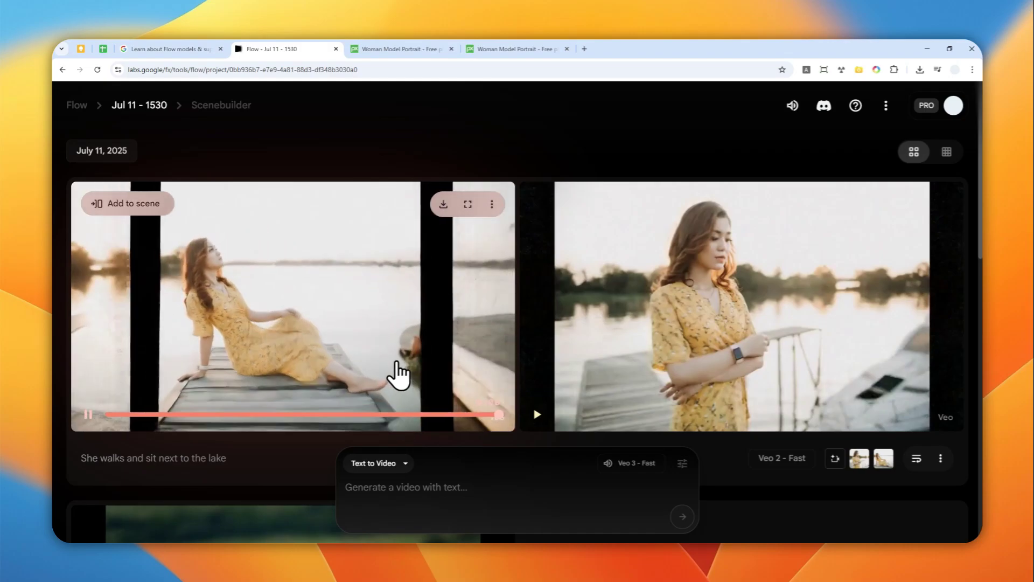
click(87, 414)
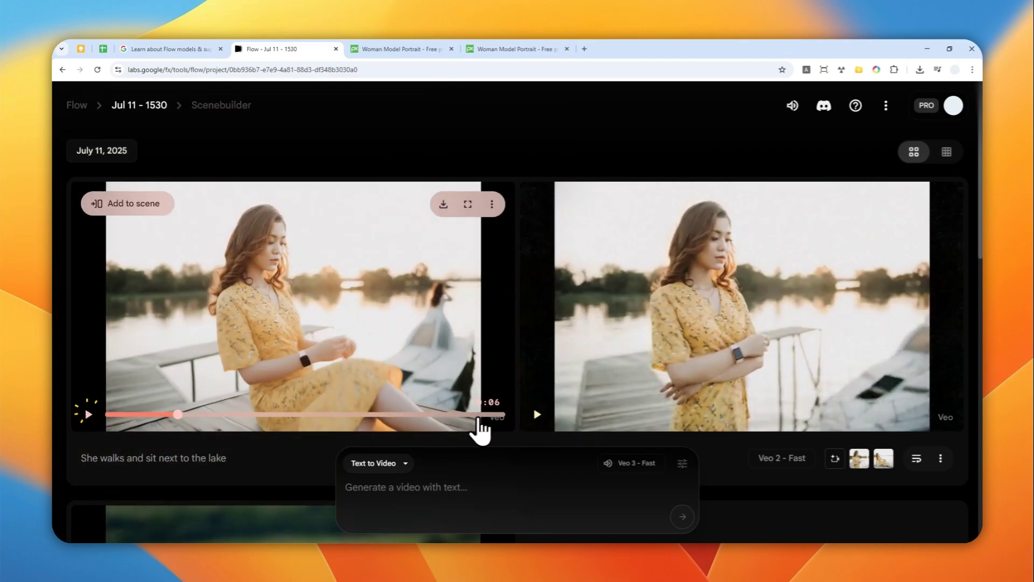
click(489, 413)
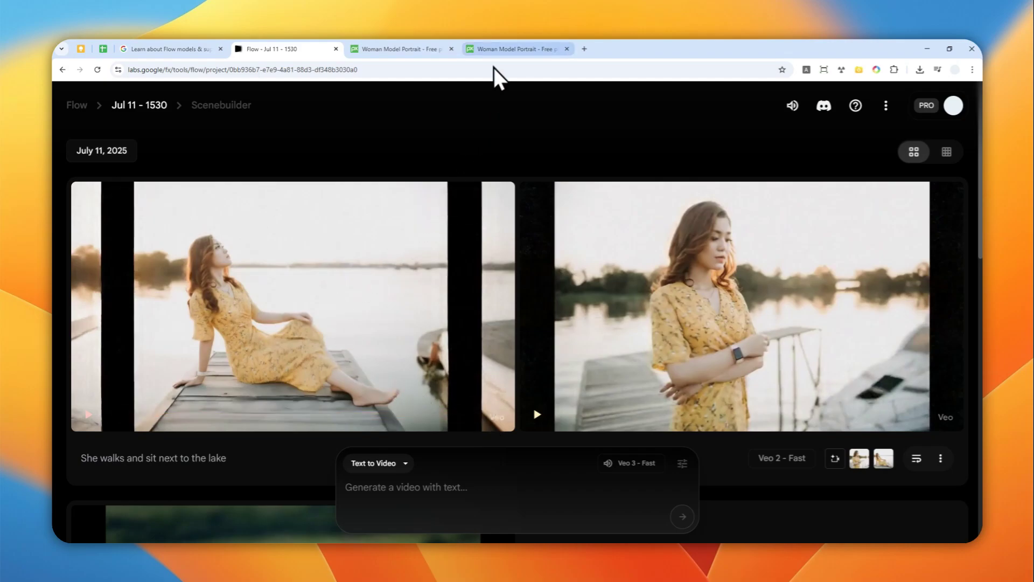
click(512, 48)
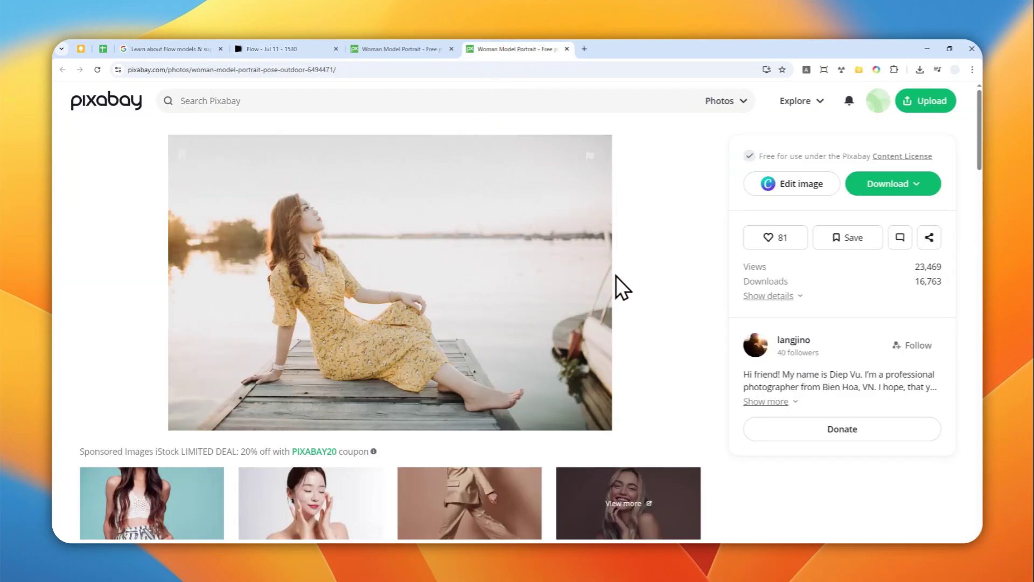
click(293, 44)
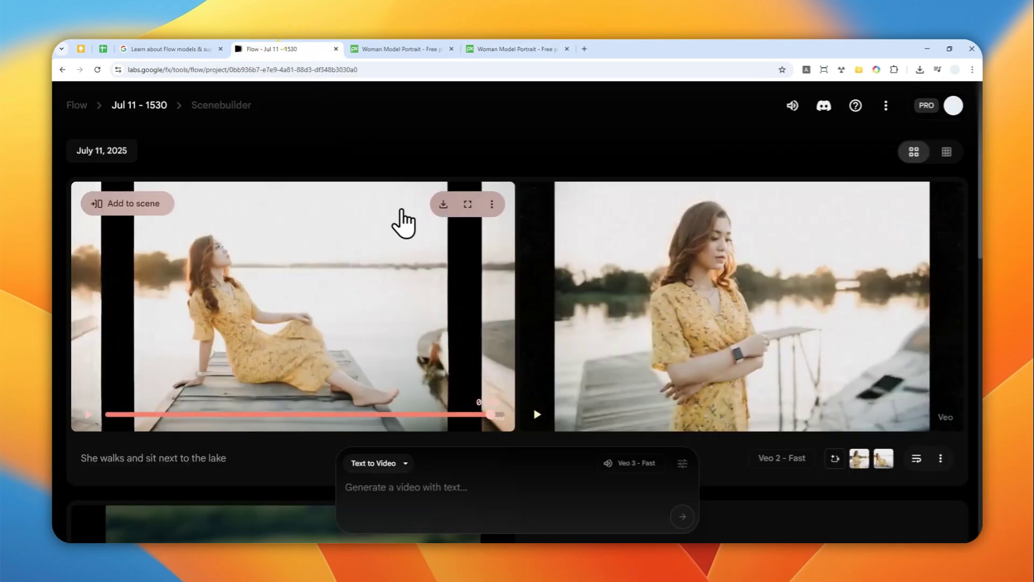
click(96, 416)
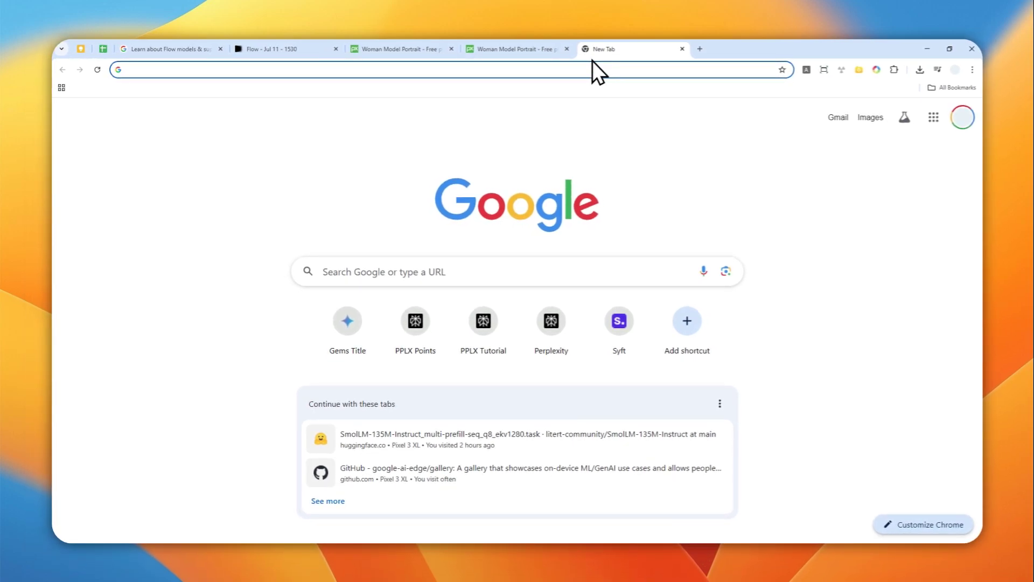
Search the web for 'Google Flow' from the address bar suggestion.
text(Goo)
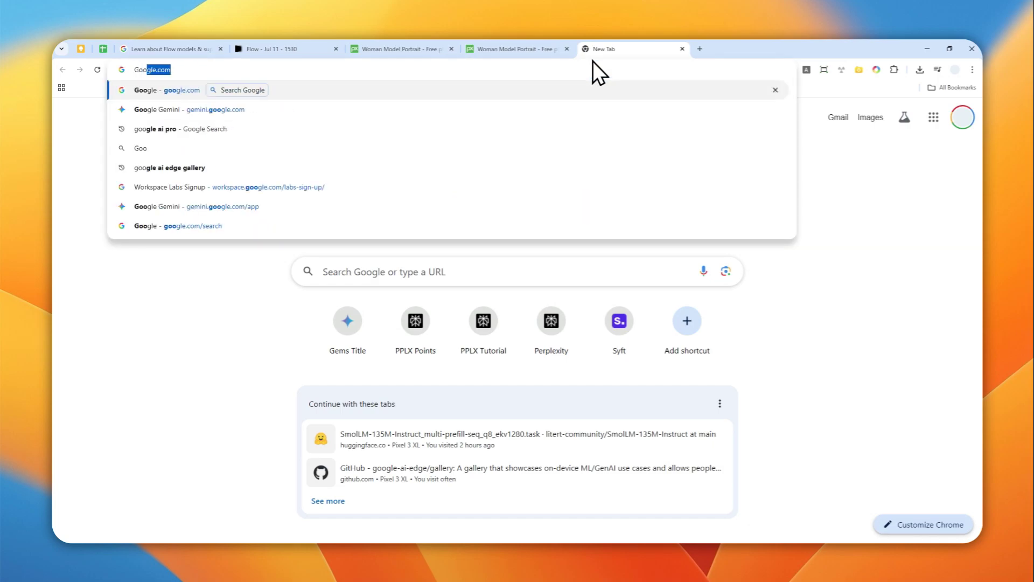
text(gle Flow)
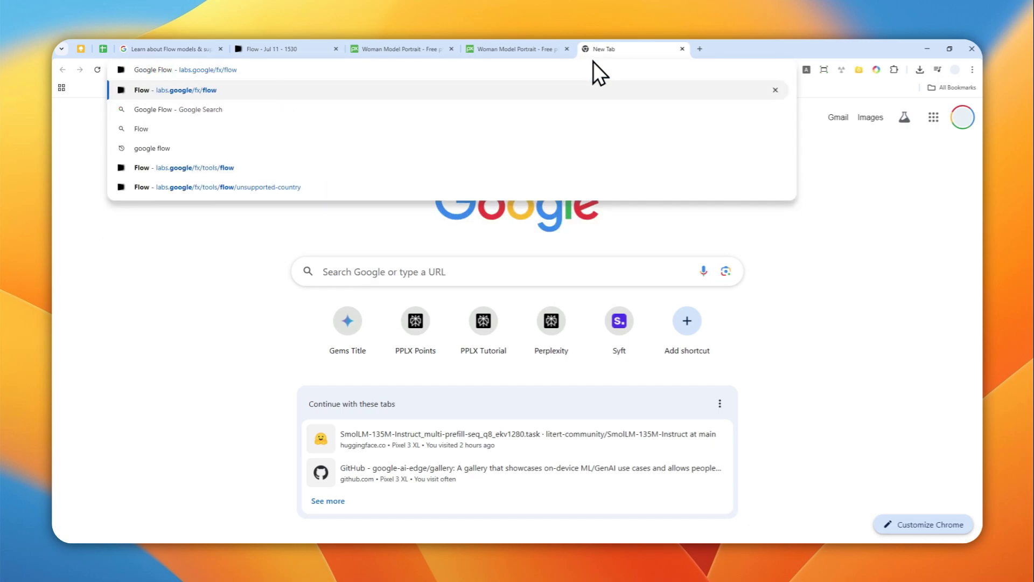
key(Down)
key(Return)
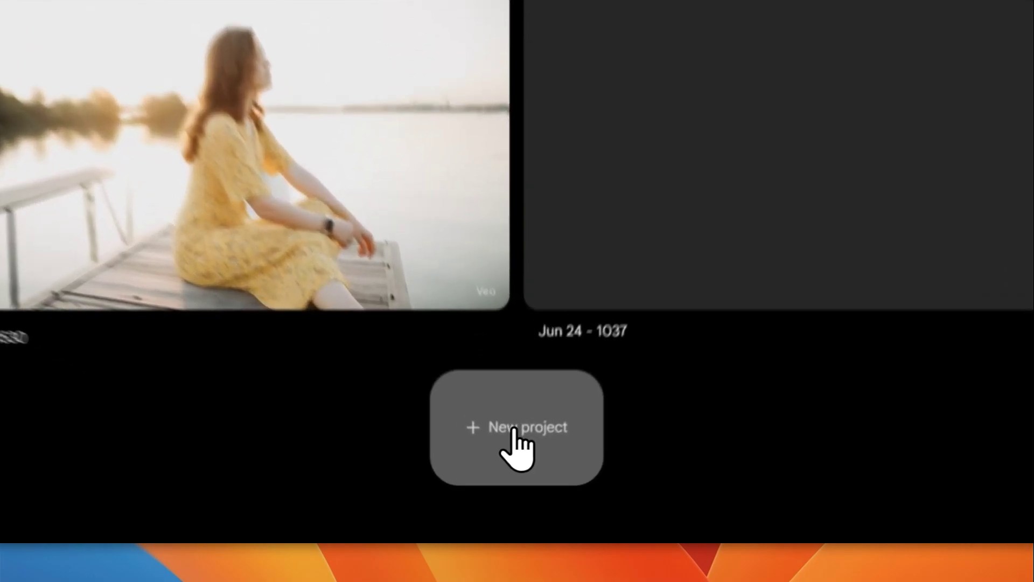
Start a new Flow project in Frames to Video mode and bring up the first-frame image picker.
click(517, 466)
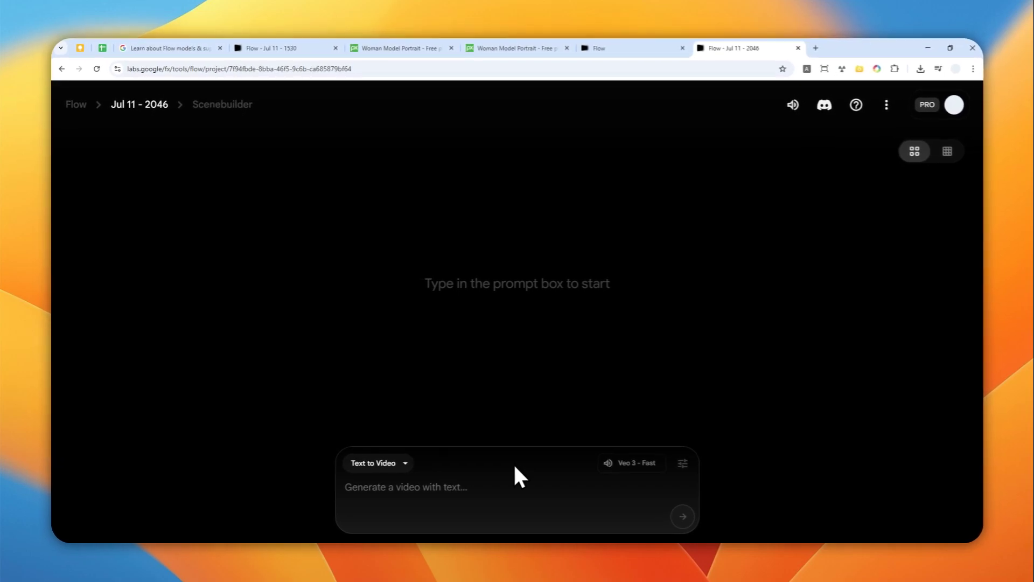
click(377, 465)
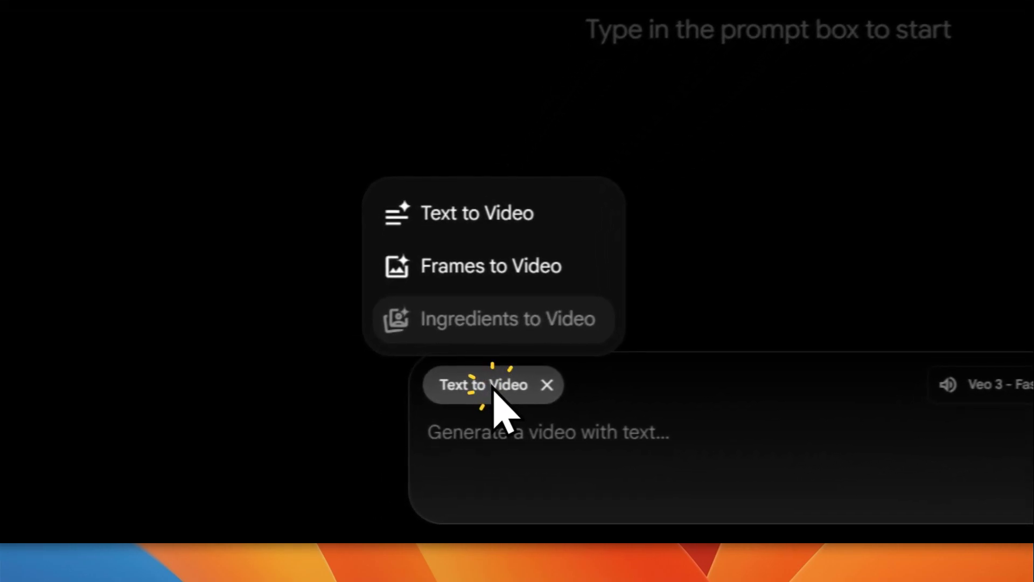
click(500, 272)
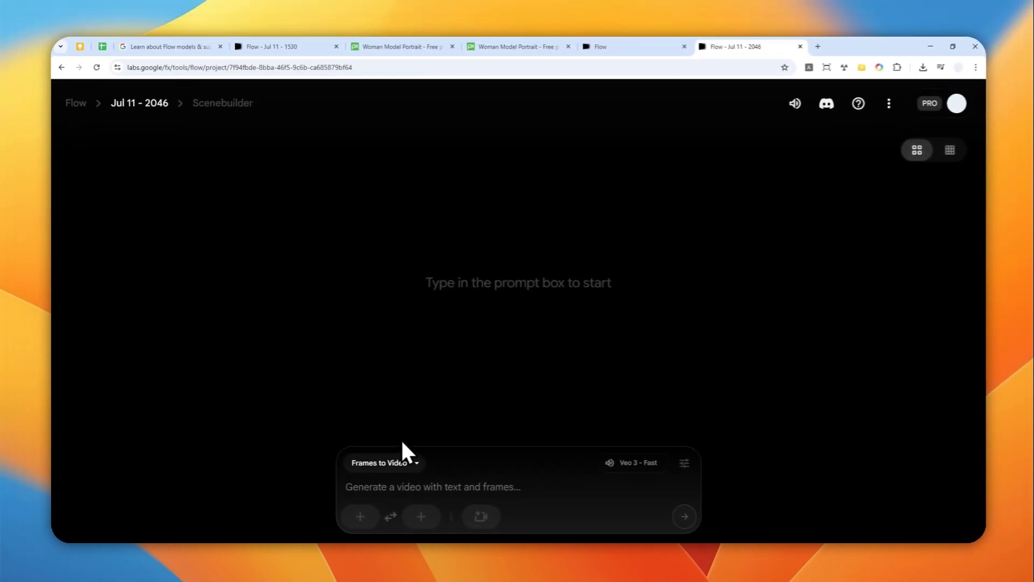
click(359, 517)
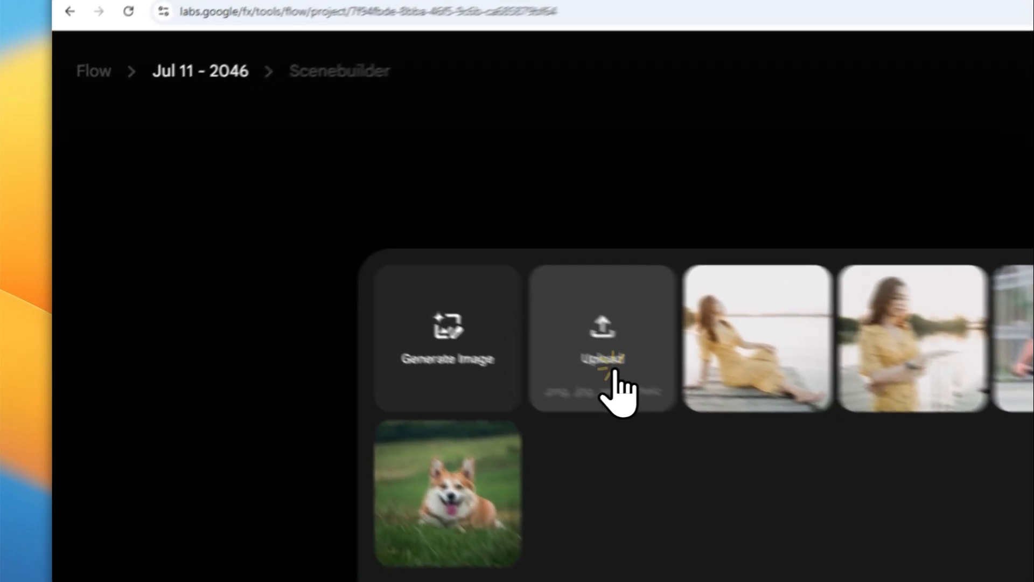
Upload and crop woman-8105545_1280 as the frame image, then view the standing-woman Pixabay page again.
click(388, 296)
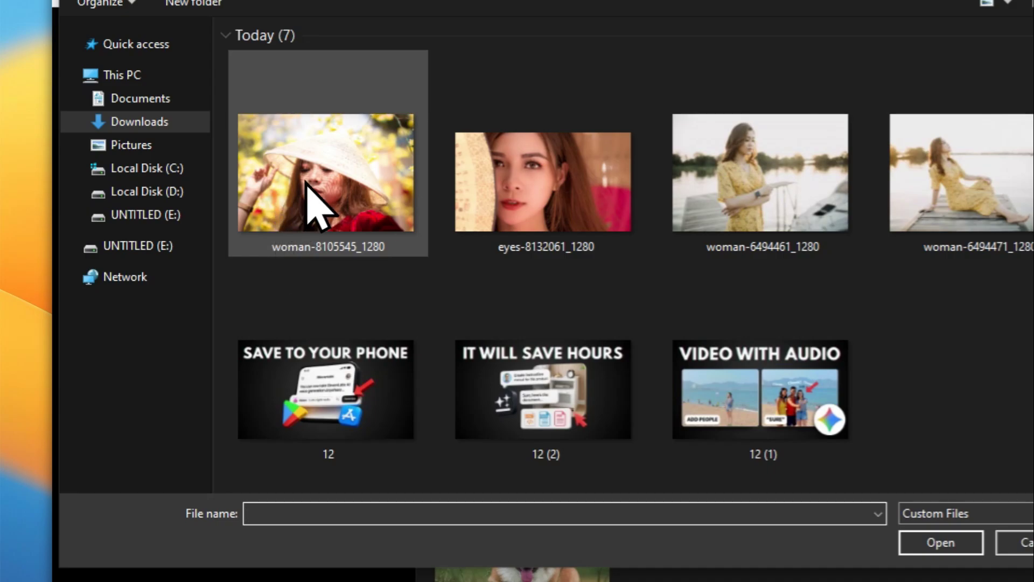
click(321, 195)
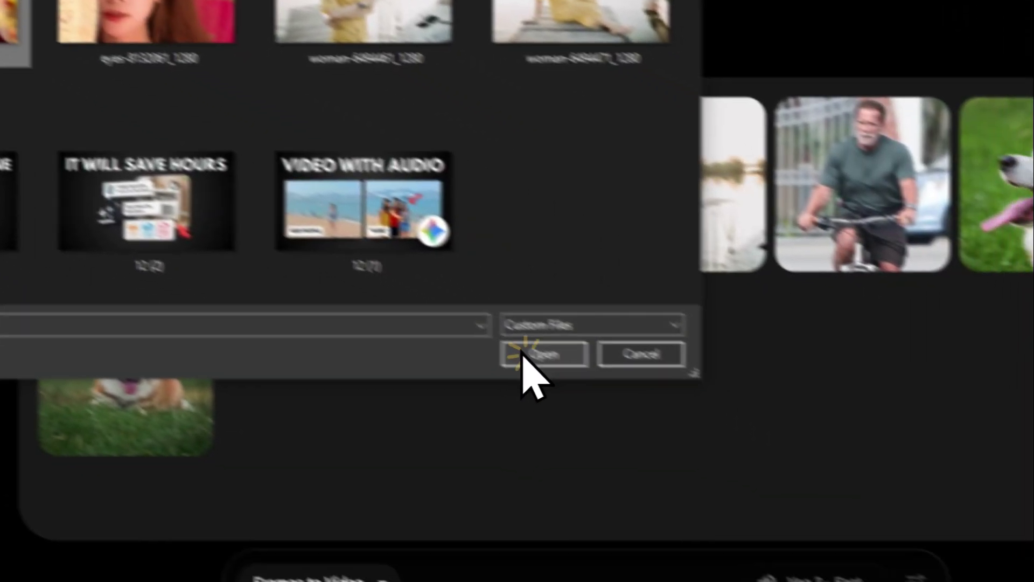
click(940, 542)
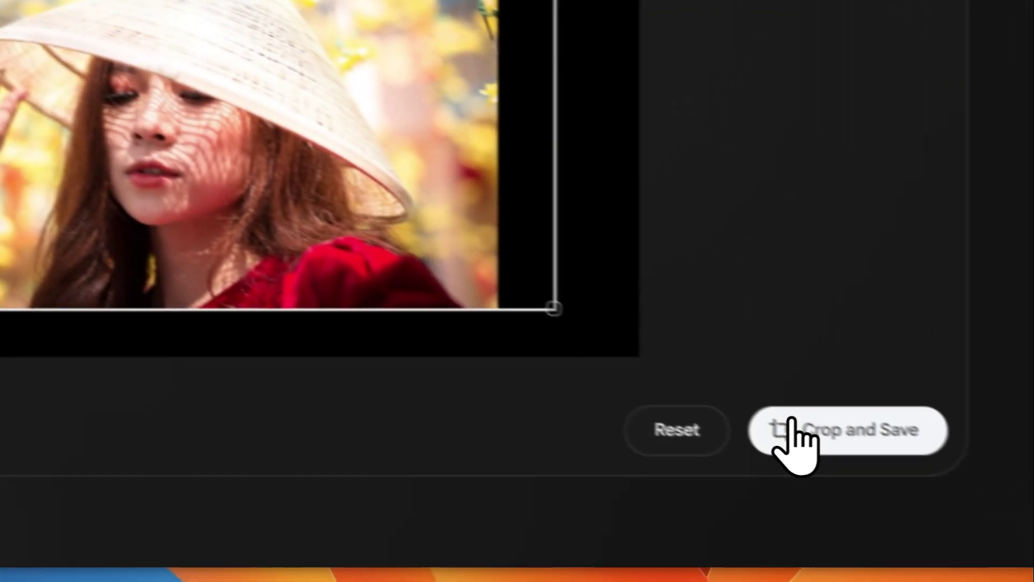
click(795, 428)
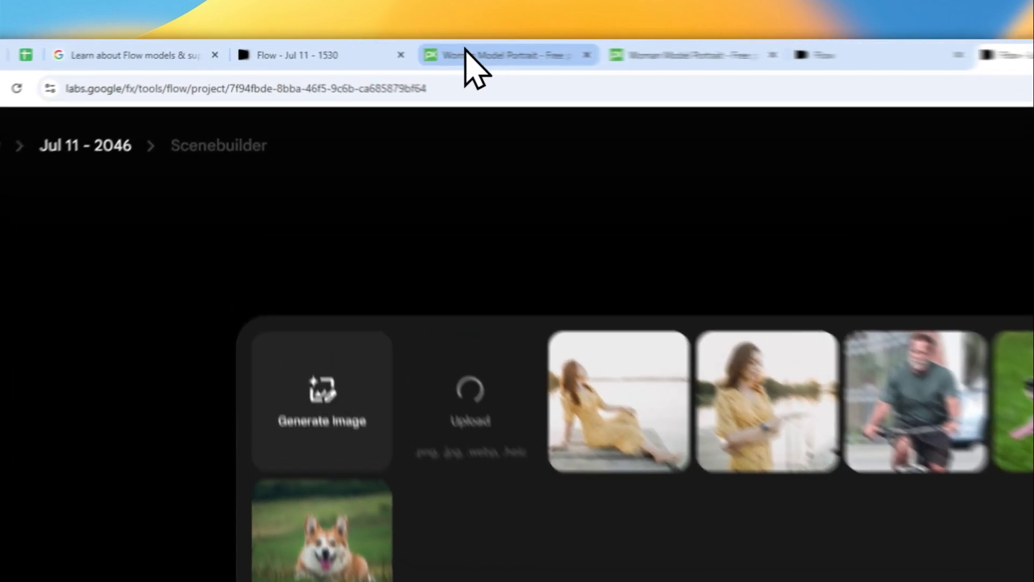
click(378, 50)
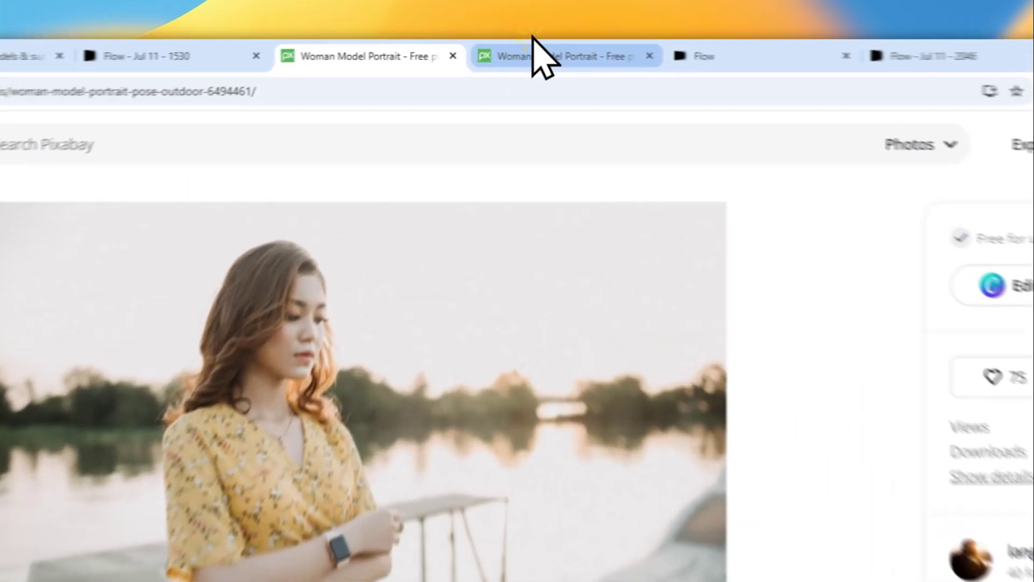
View the Pixabay page of the woman sitting on the pier.
click(503, 48)
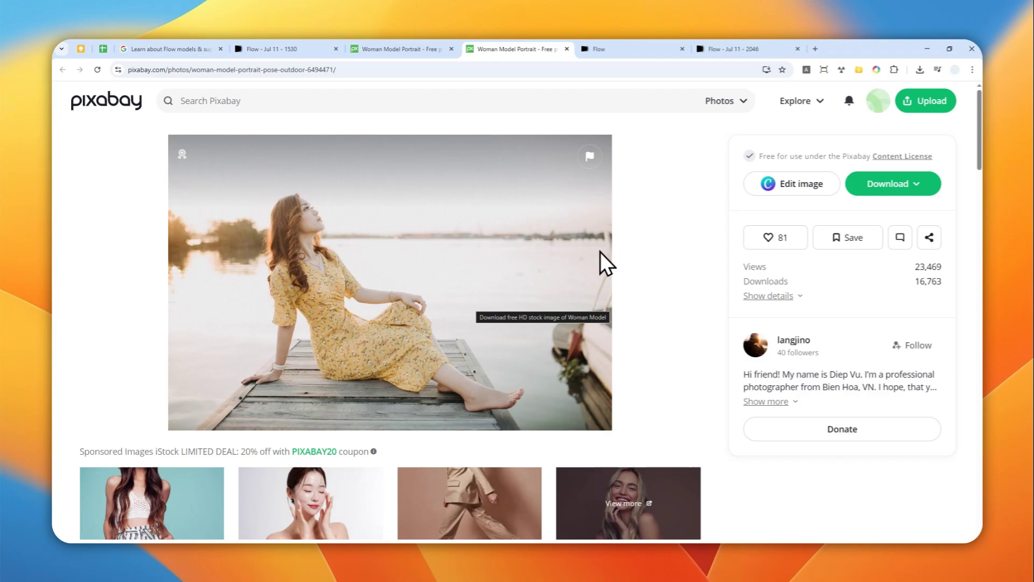
click(183, 48)
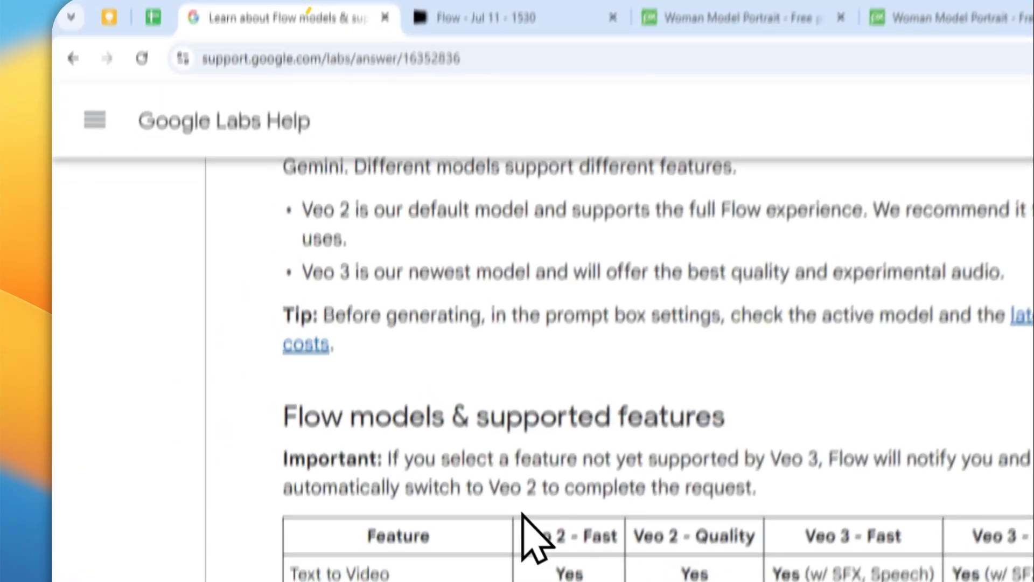
triple_click(421, 581)
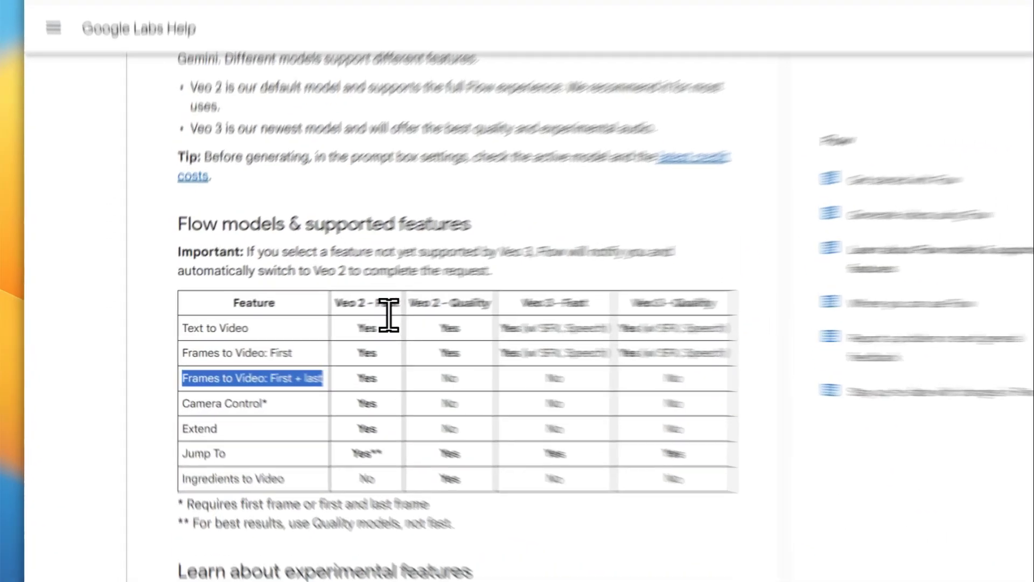
double_click(328, 311)
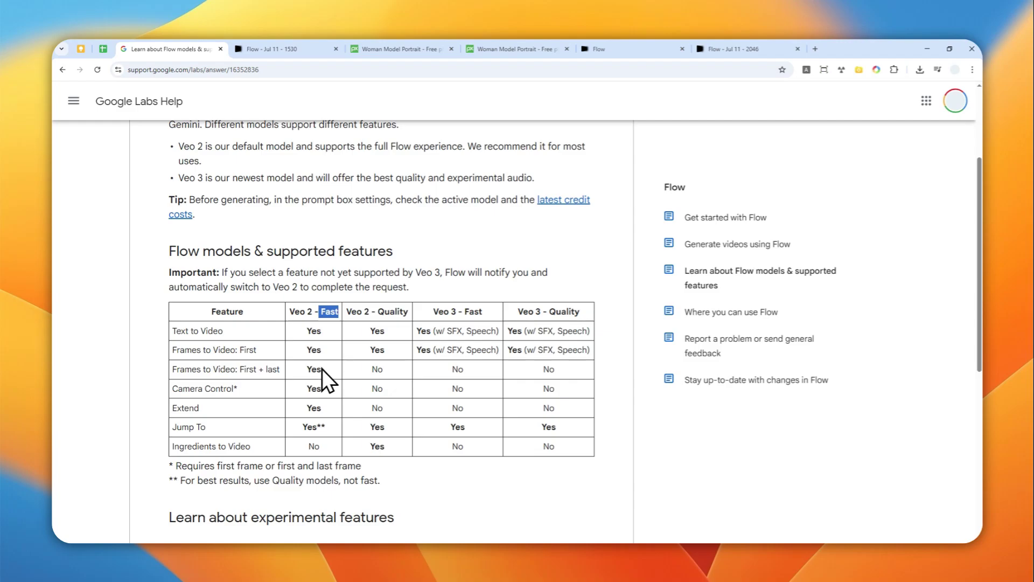
Look over both portrait photo pages, then go back to the Jul 11 - 2046 Flow project.
click(431, 51)
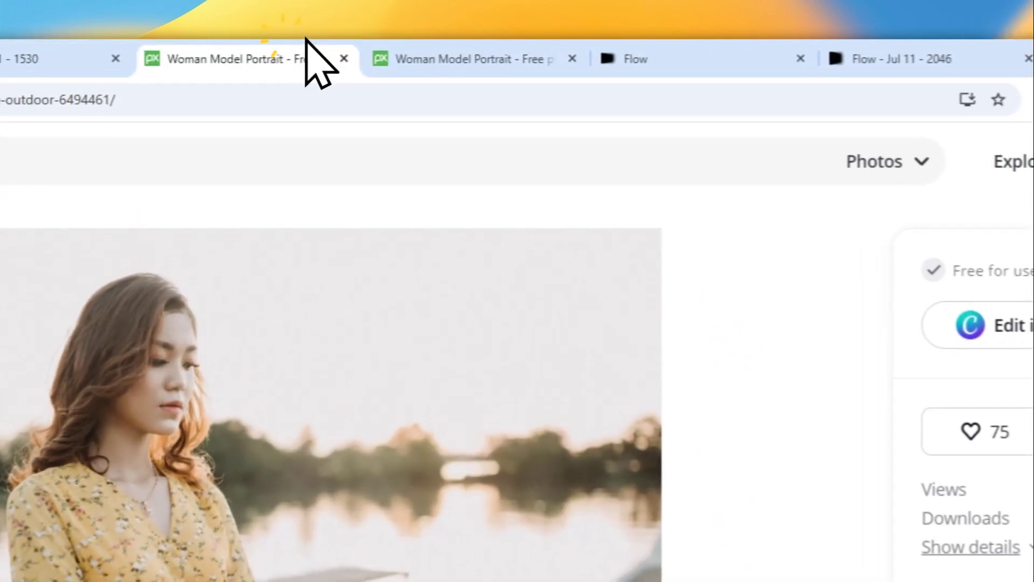
click(405, 36)
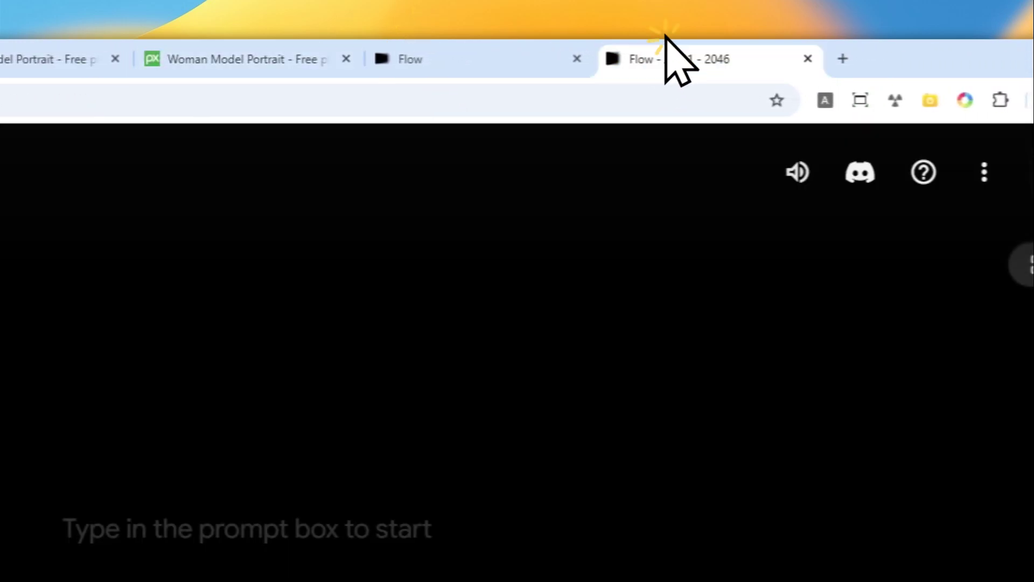
mouse_move(358, 556)
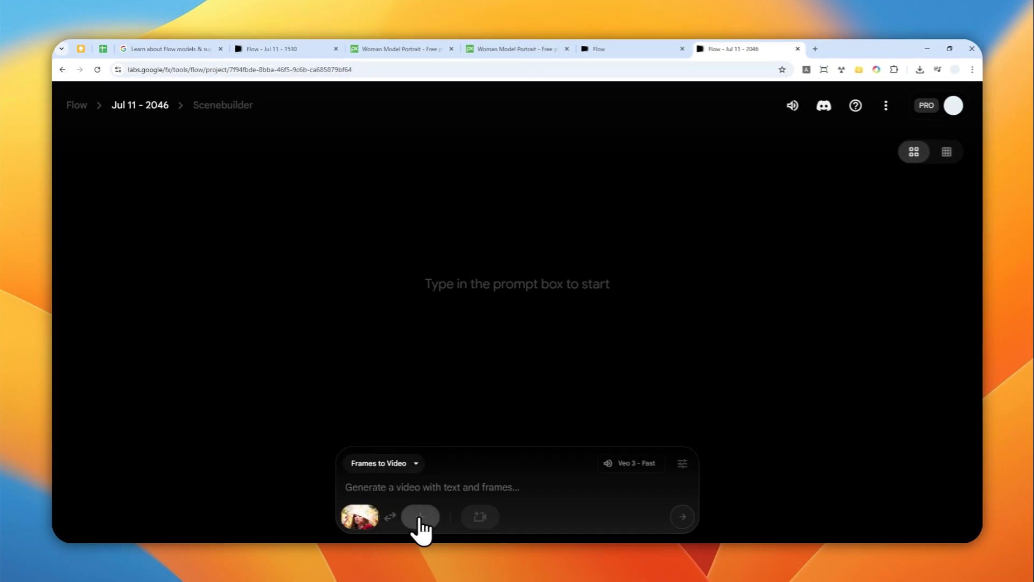
Upload the close-up portrait of the woman in red with a fan and save it as the last frame.
click(420, 517)
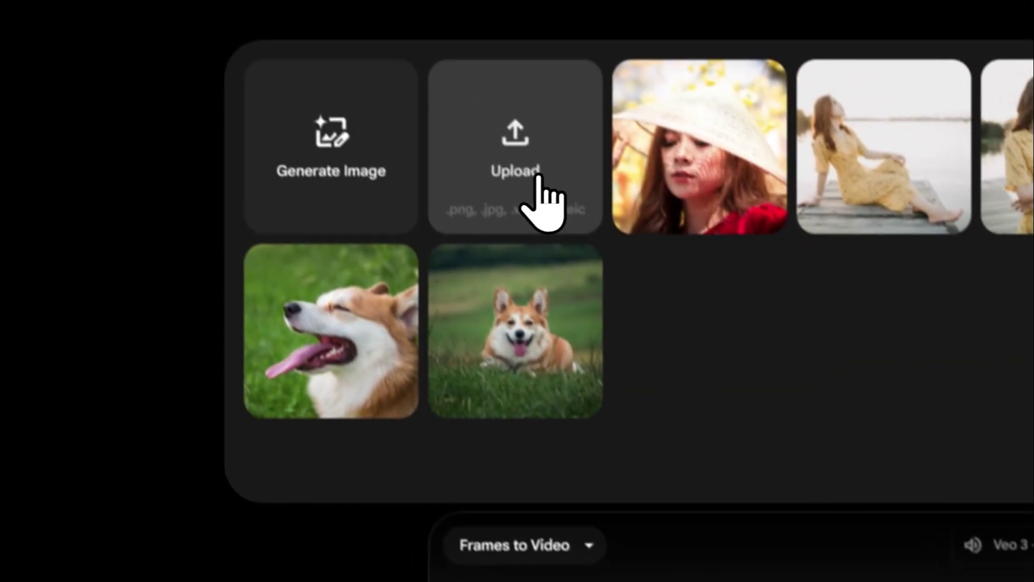
click(539, 177)
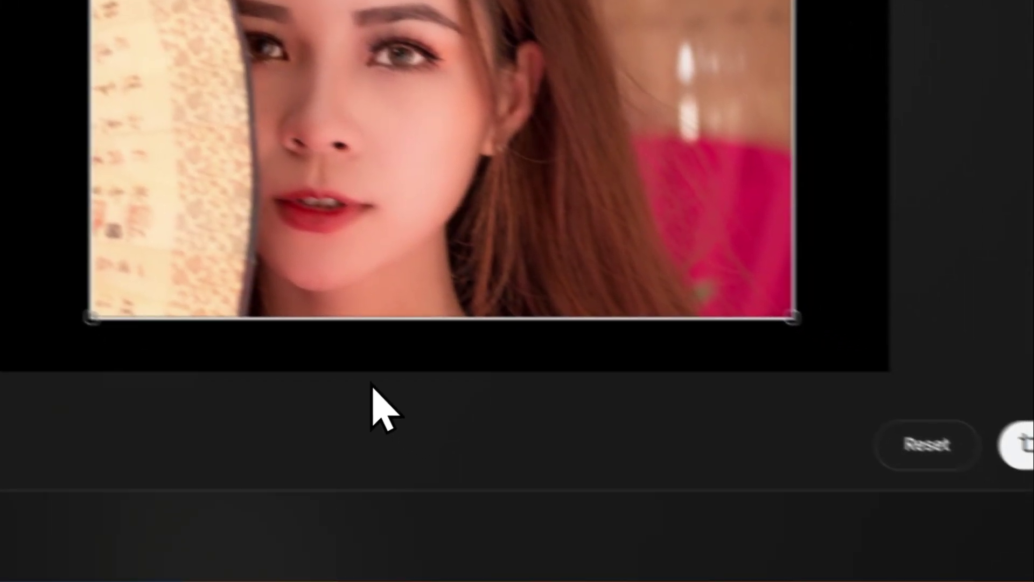
click(1018, 445)
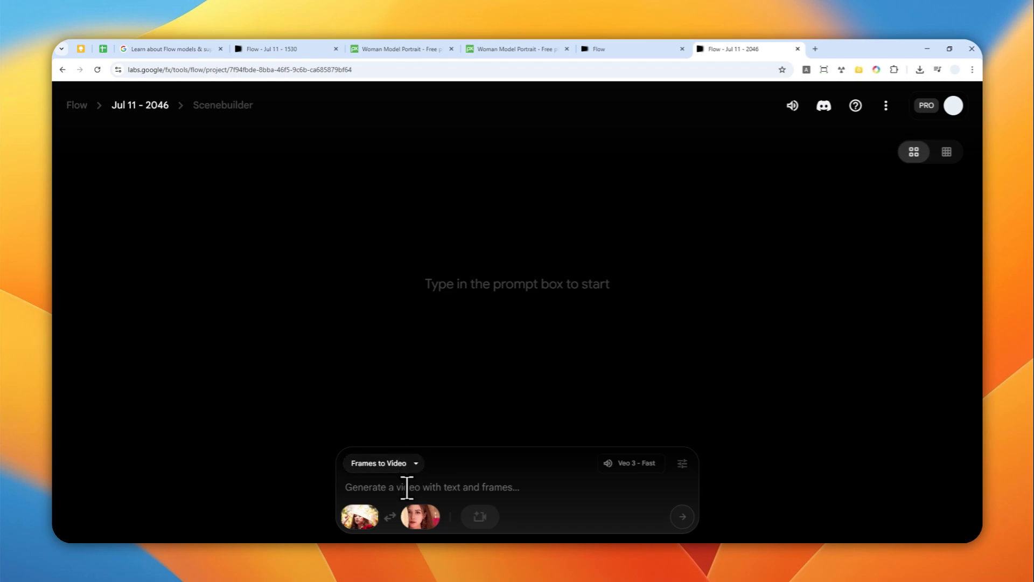
Enter 'She is removing the cap' in the Frames to Video prompt field.
click(408, 492)
mouse_move(361, 518)
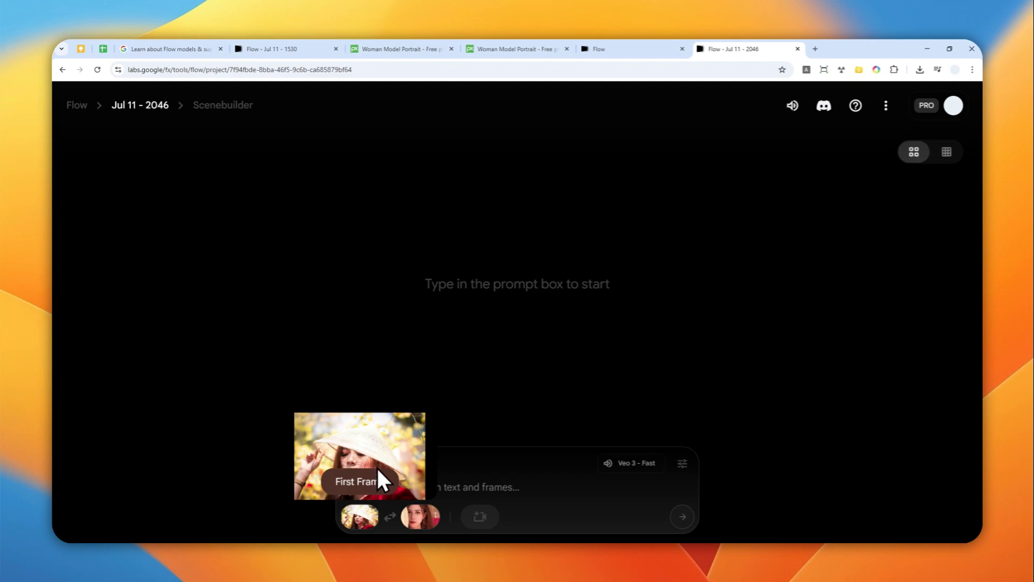
mouse_move(414, 520)
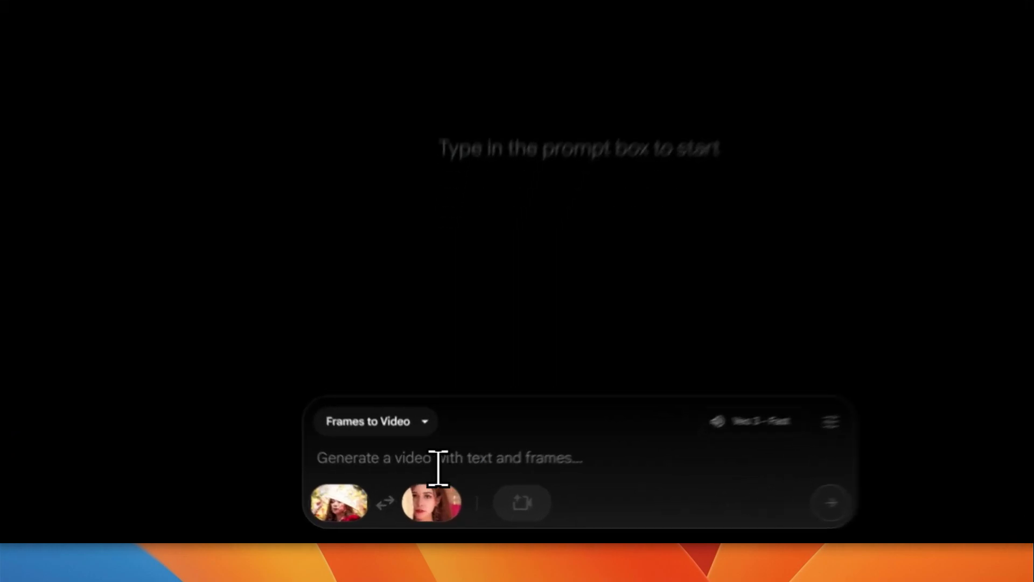
click(404, 495)
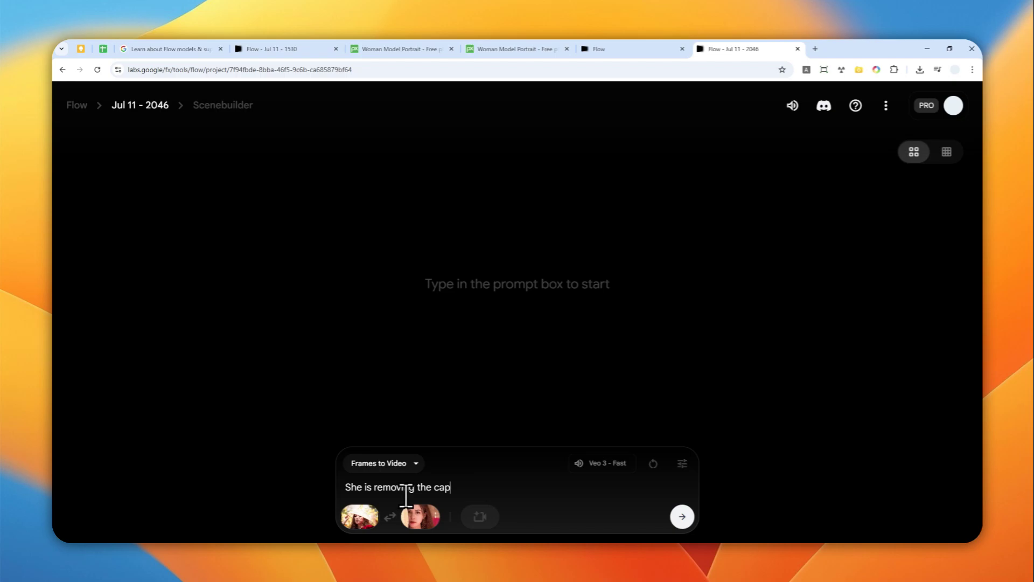
Choose the Static camera motion for the Frames to Video clip.
click(478, 521)
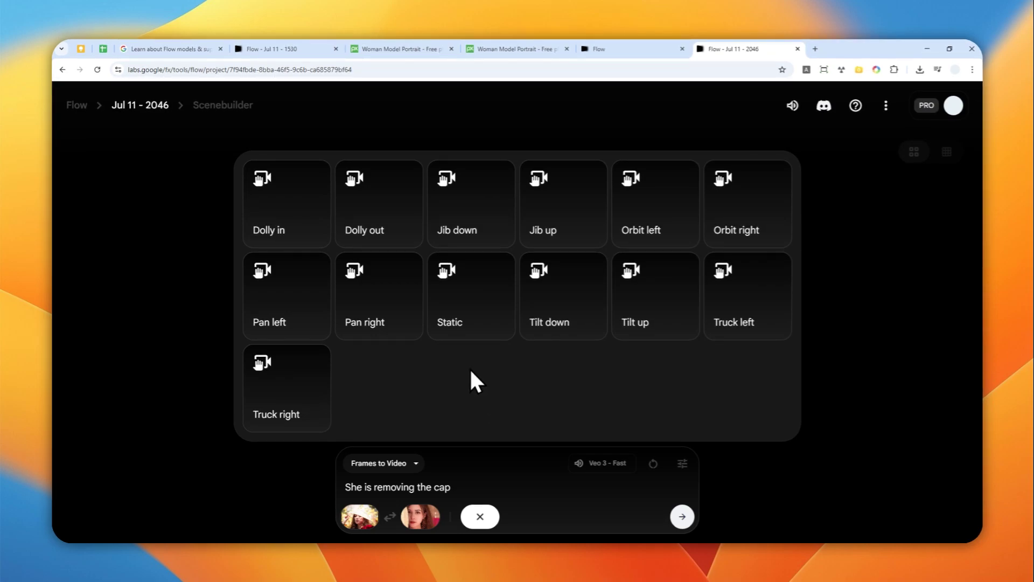
mouse_move(459, 317)
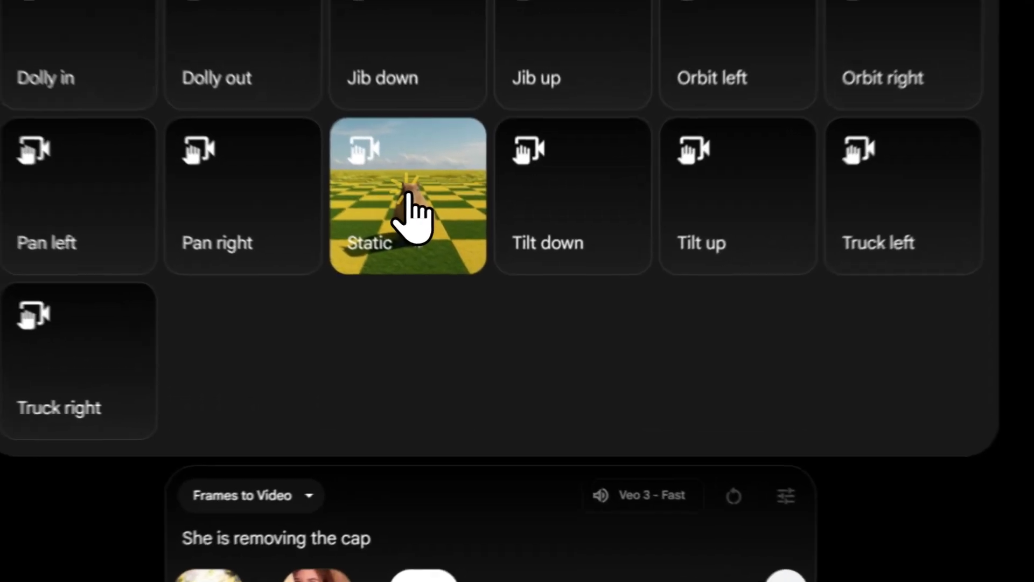
click(477, 310)
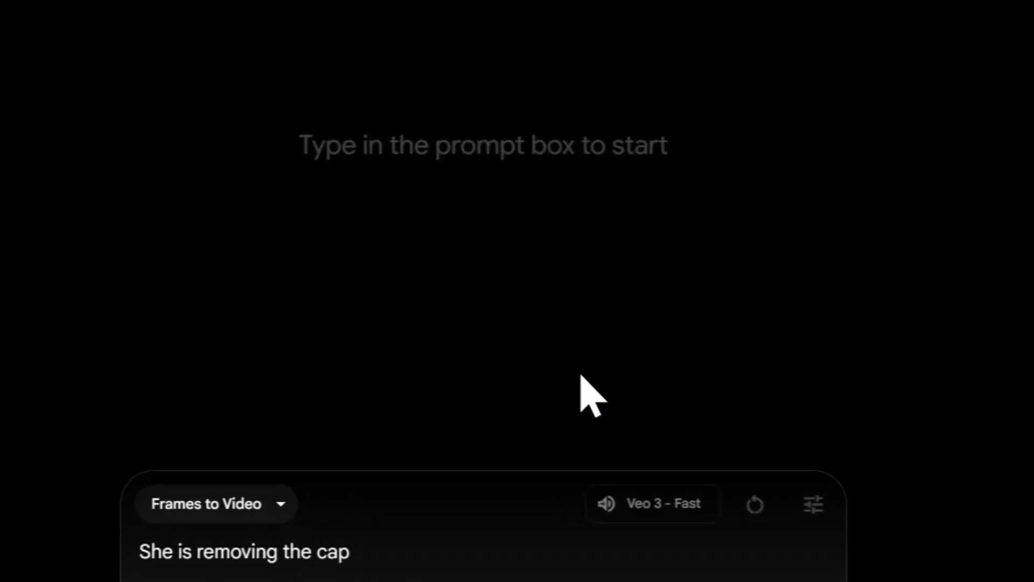
Set the model to Veo 2 - Fast with 2 outputs per prompt, at 10 credits per generation.
click(814, 505)
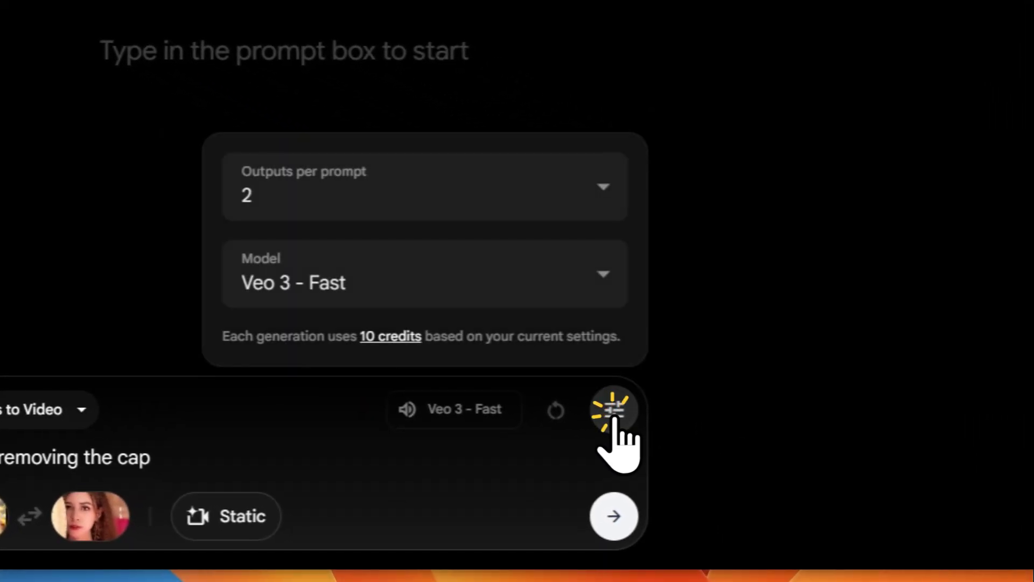
click(491, 272)
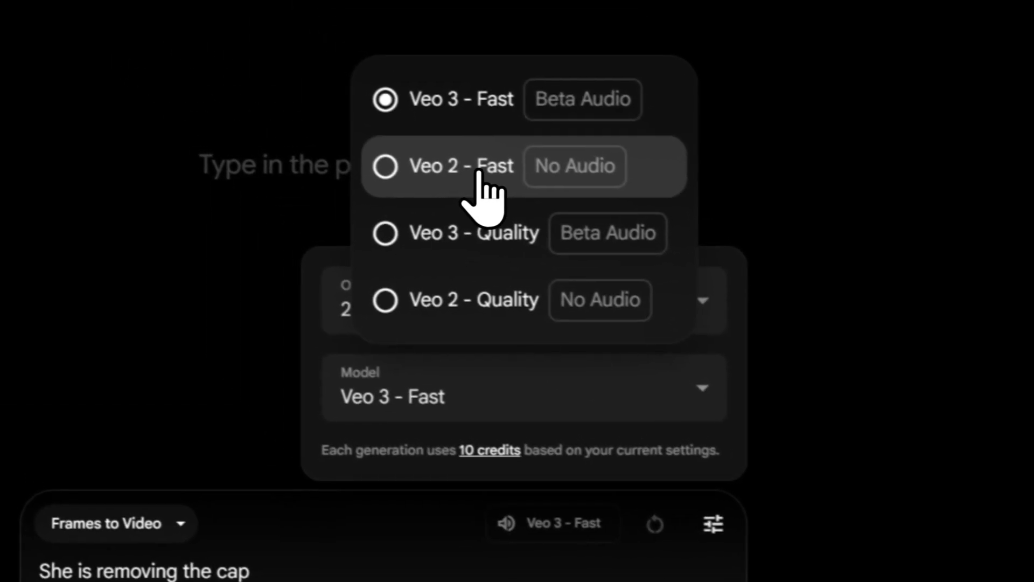
click(374, 51)
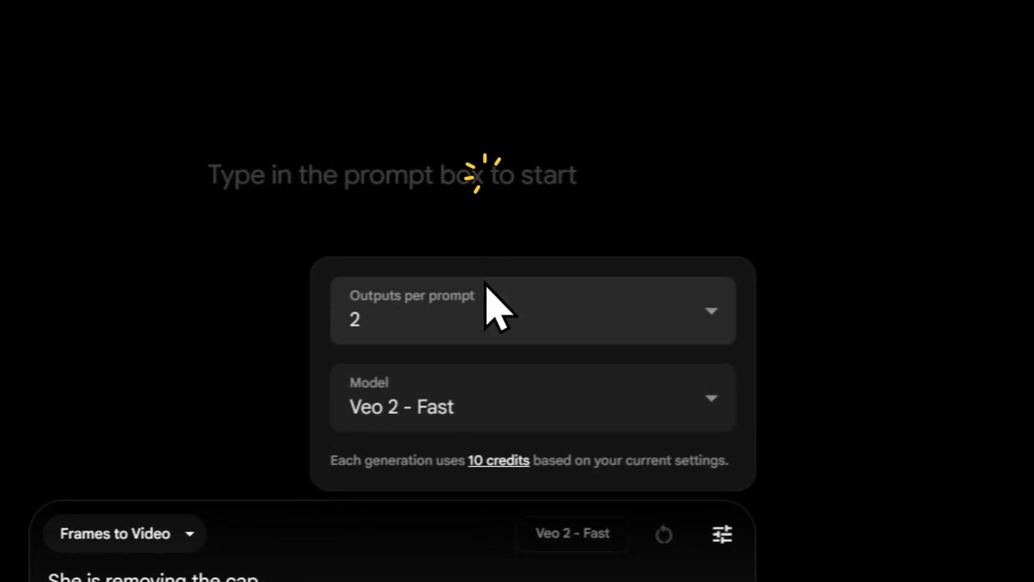
click(492, 405)
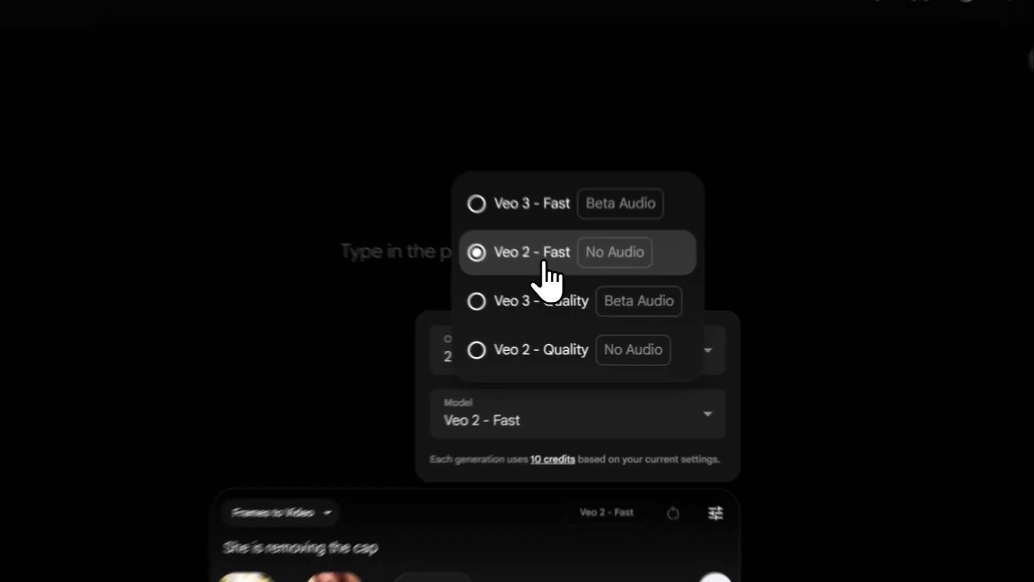
click(563, 286)
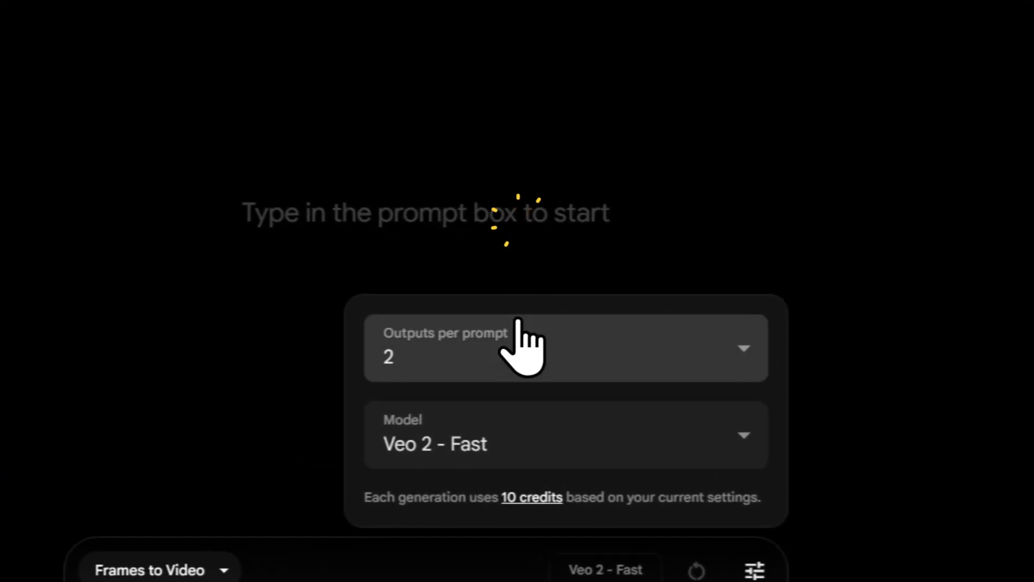
click(516, 353)
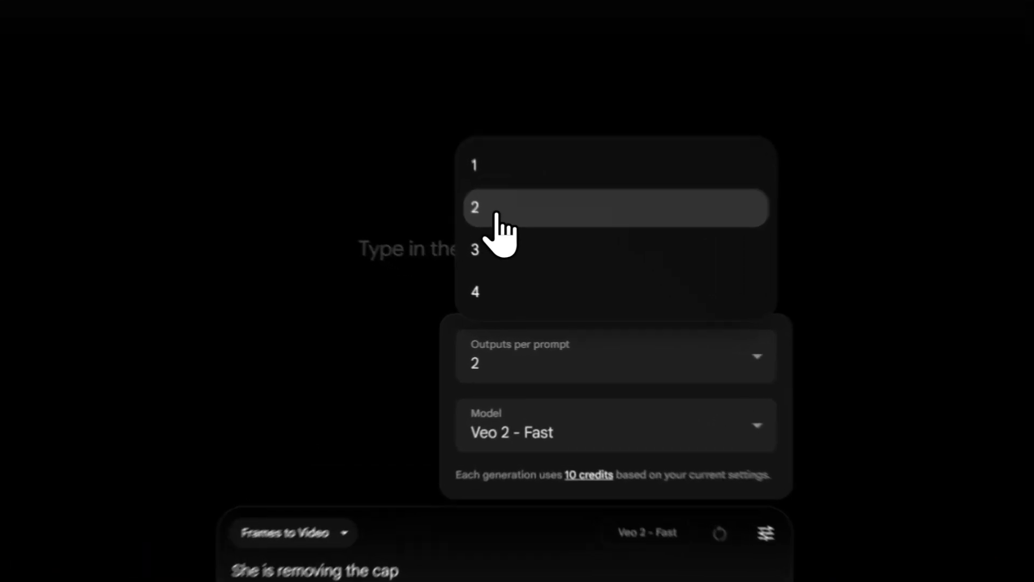
click(511, 260)
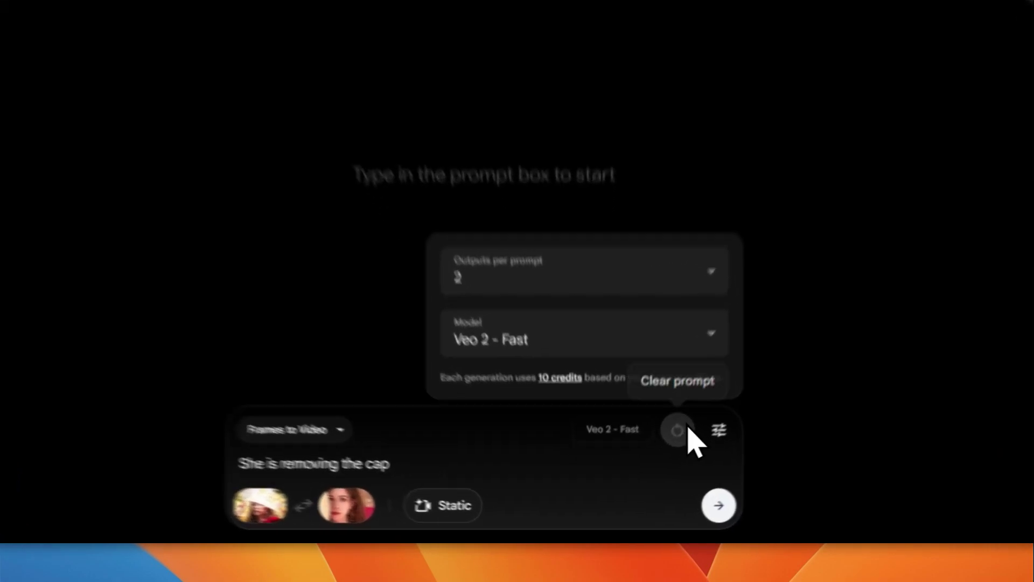
Close the generation settings so two 'She is removing the cap' clips start generating.
click(682, 463)
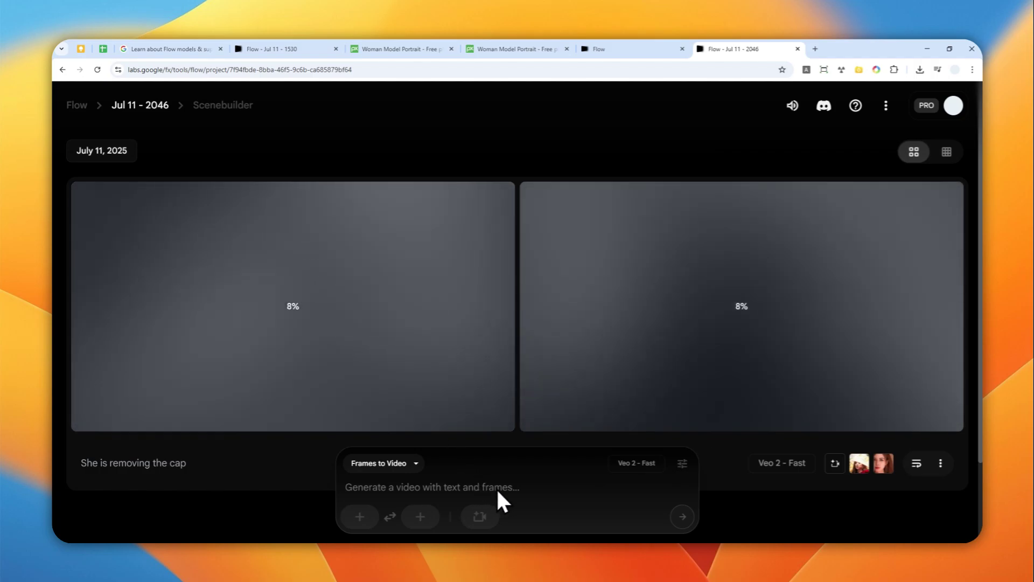
Once both clips finish, play the first clip where she removes her hat.
click(505, 507)
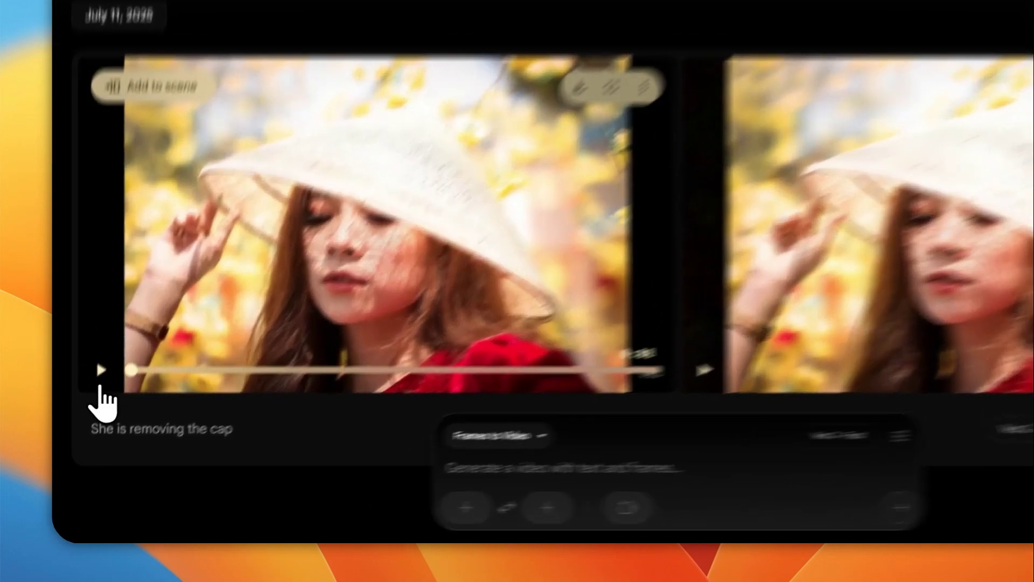
click(88, 414)
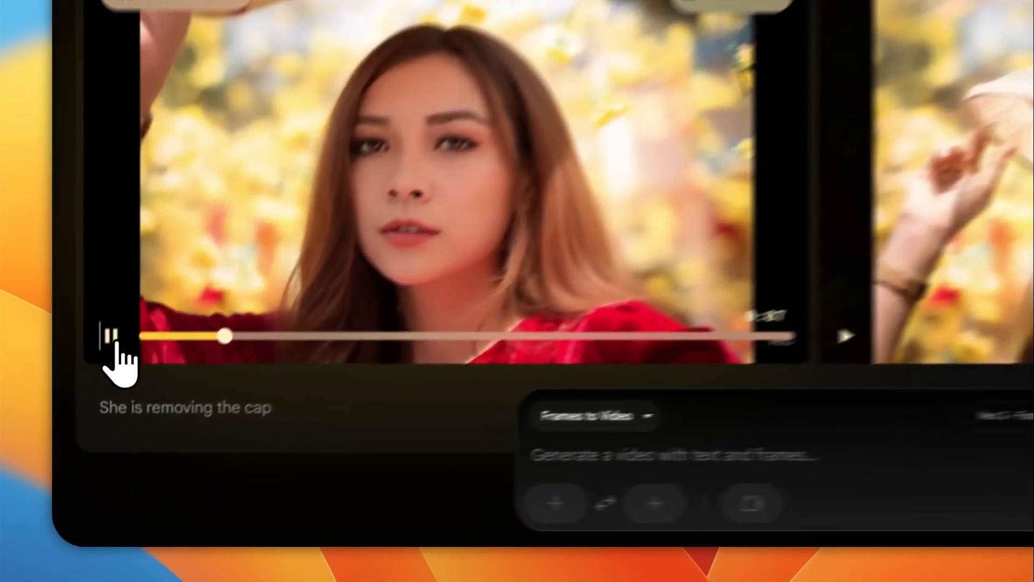
Pause the first clip, preview the second clip, then replay the first.
click(88, 414)
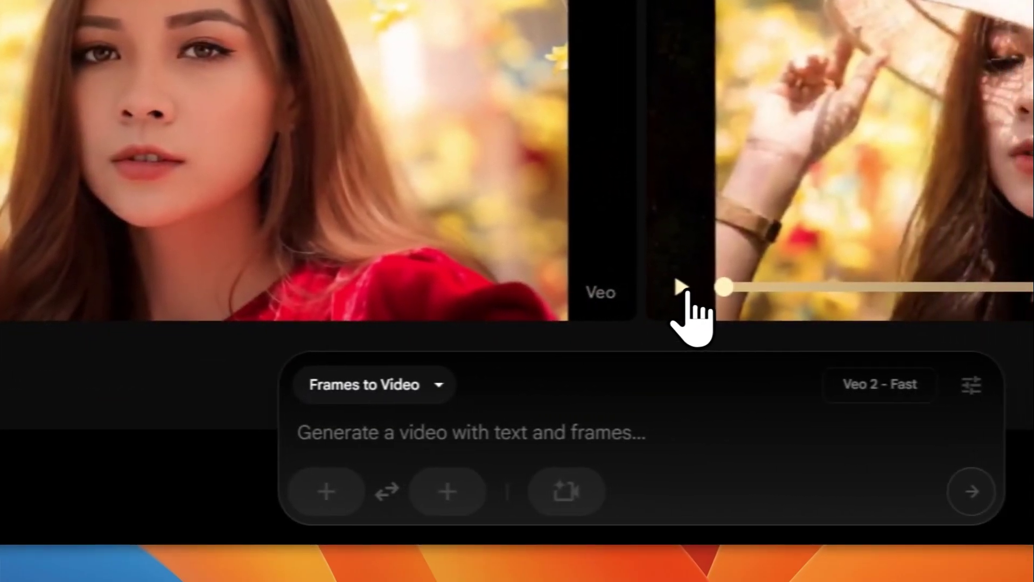
click(1002, 296)
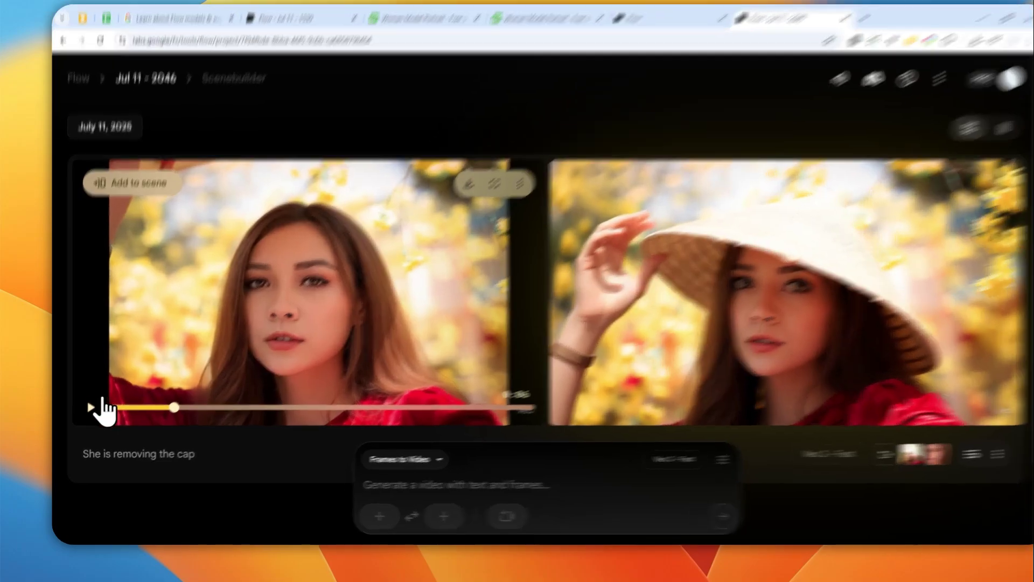
click(89, 414)
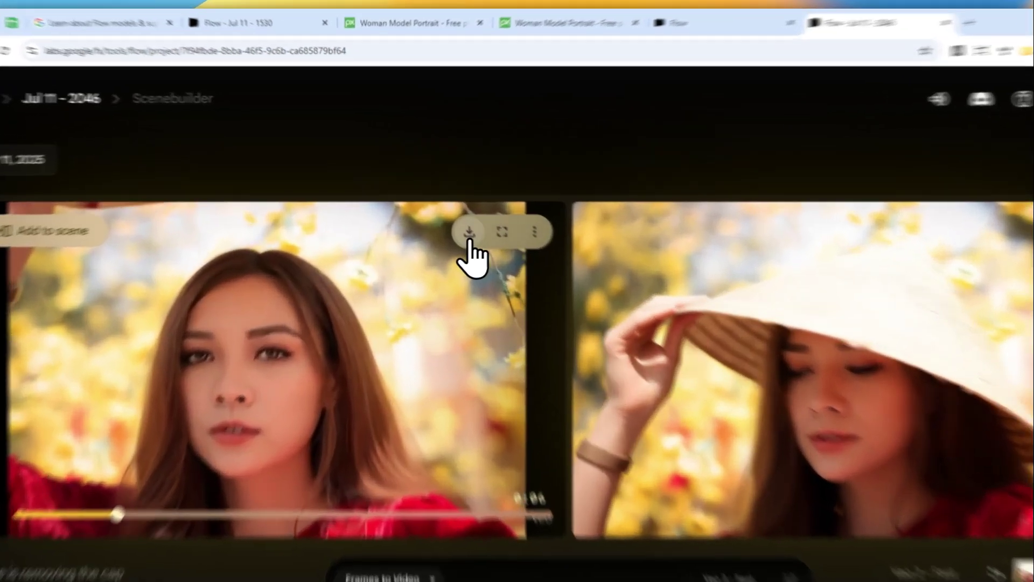
Download the first clip upscaled to 1080p, then switch to the Flow - Jul 11 - 1530 project.
click(444, 204)
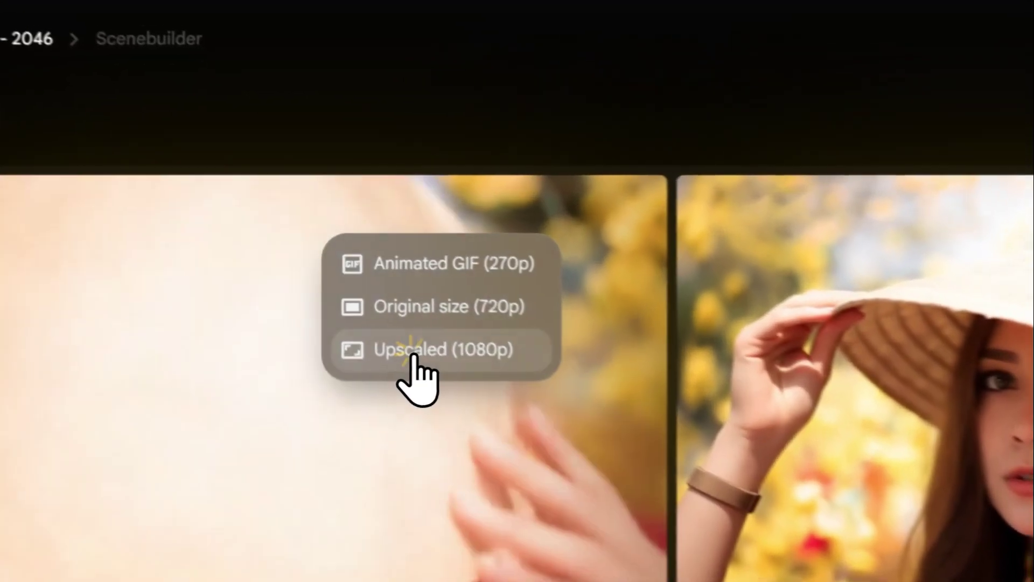
click(424, 280)
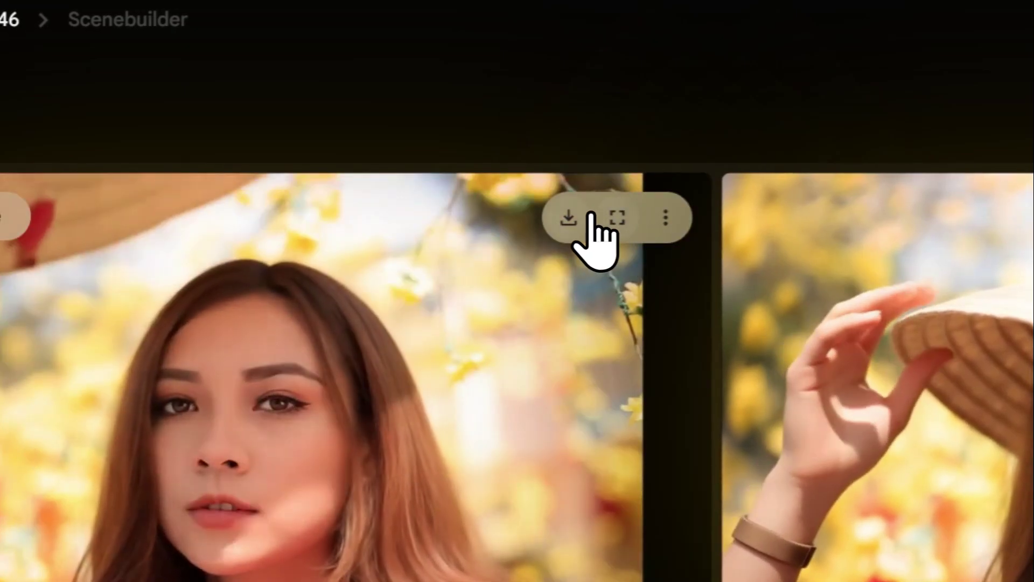
click(572, 216)
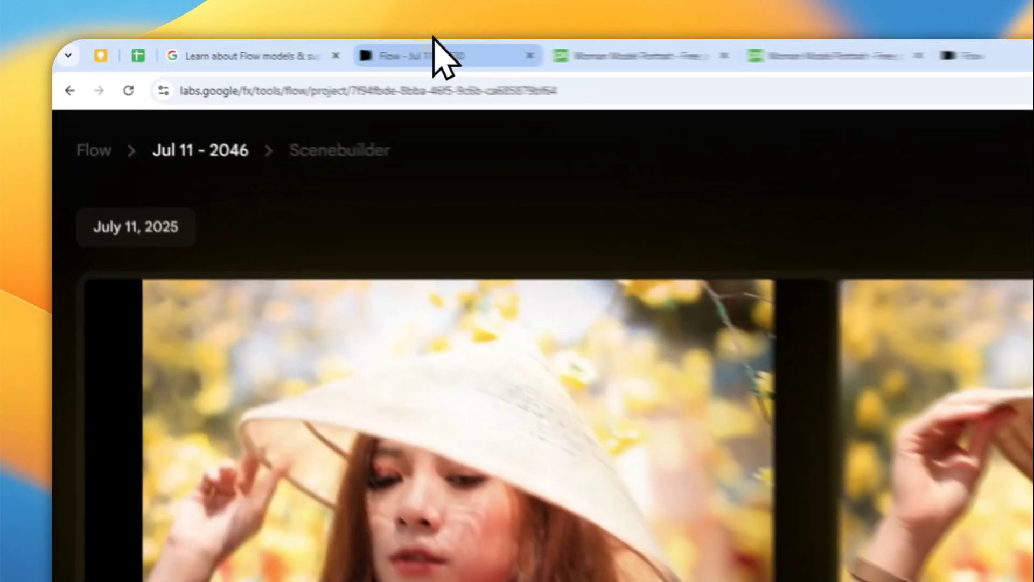
click(281, 48)
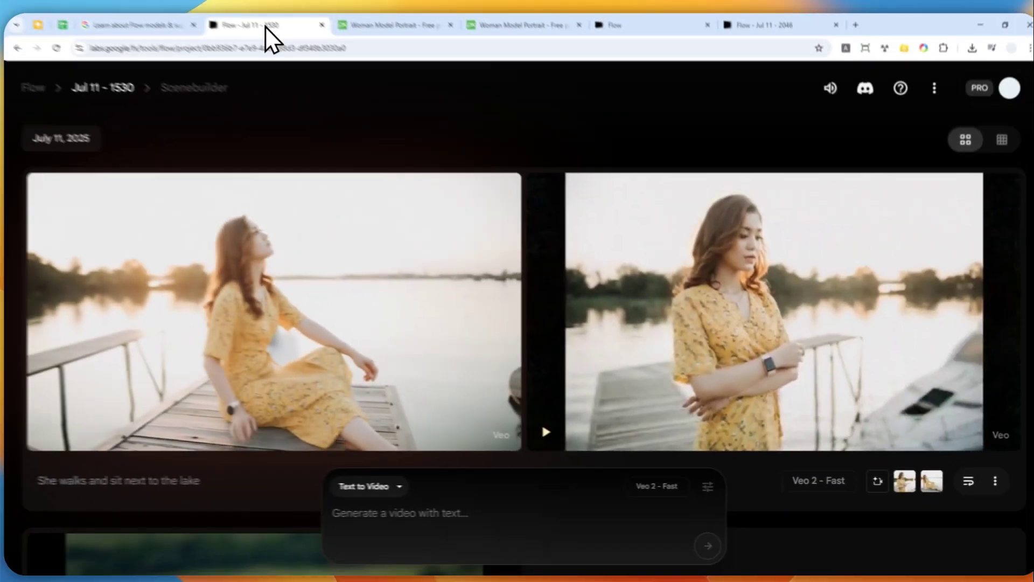